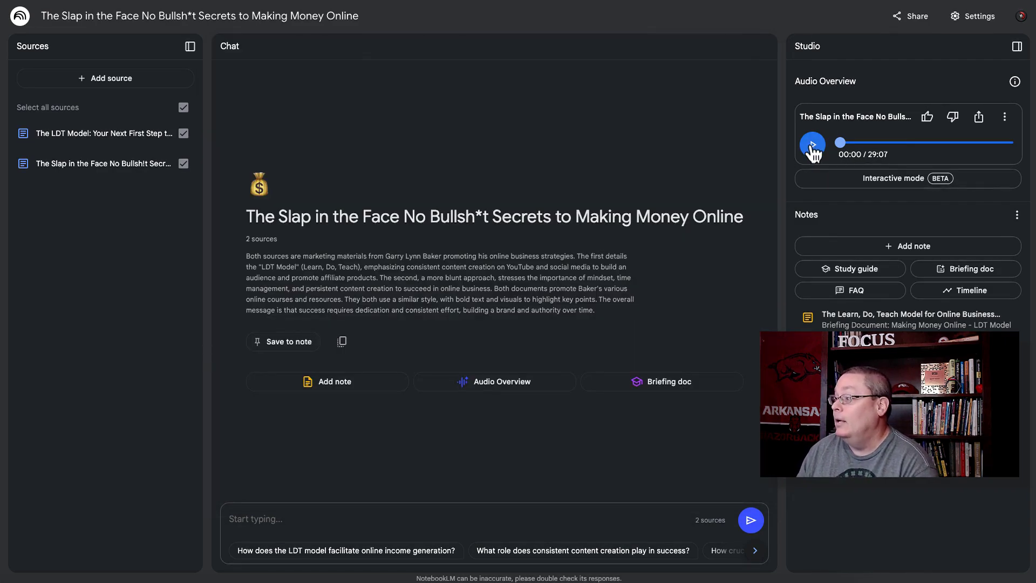
Choose Interactive mode for the Audio Overview and allow the NotebookLM site microphone access.
left_click(850, 179)
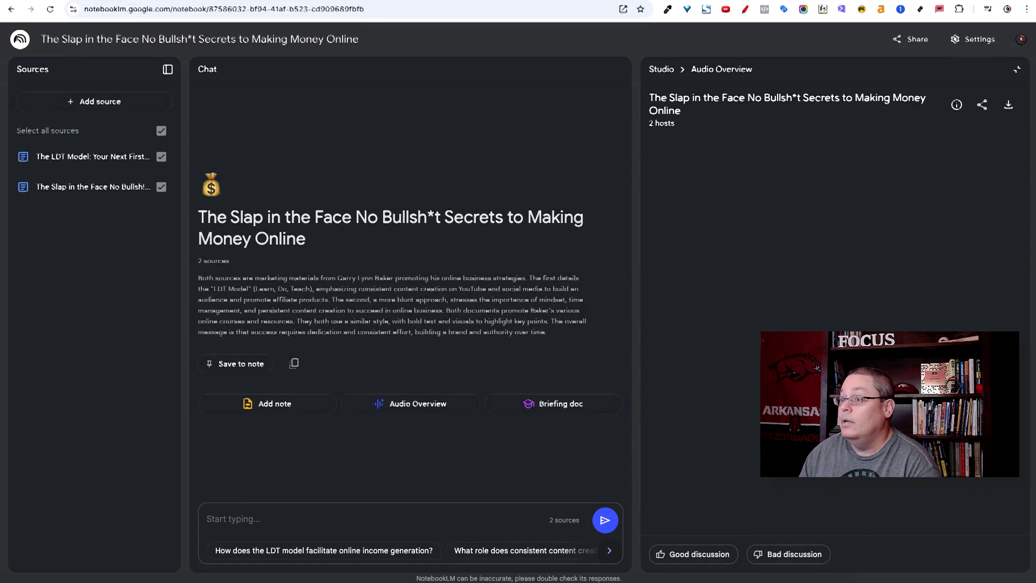
mouse_move(71, 12)
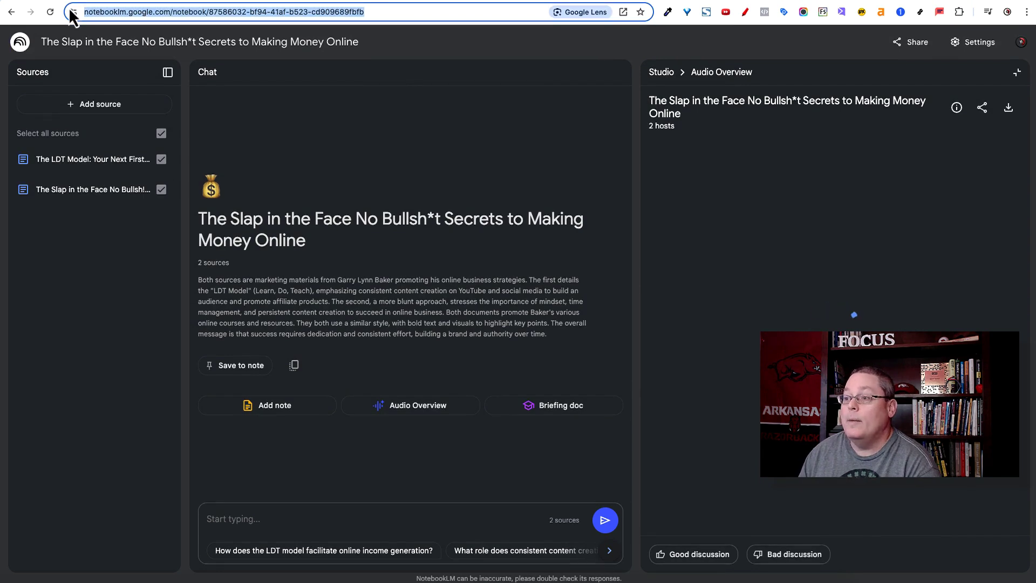
left_click(73, 12)
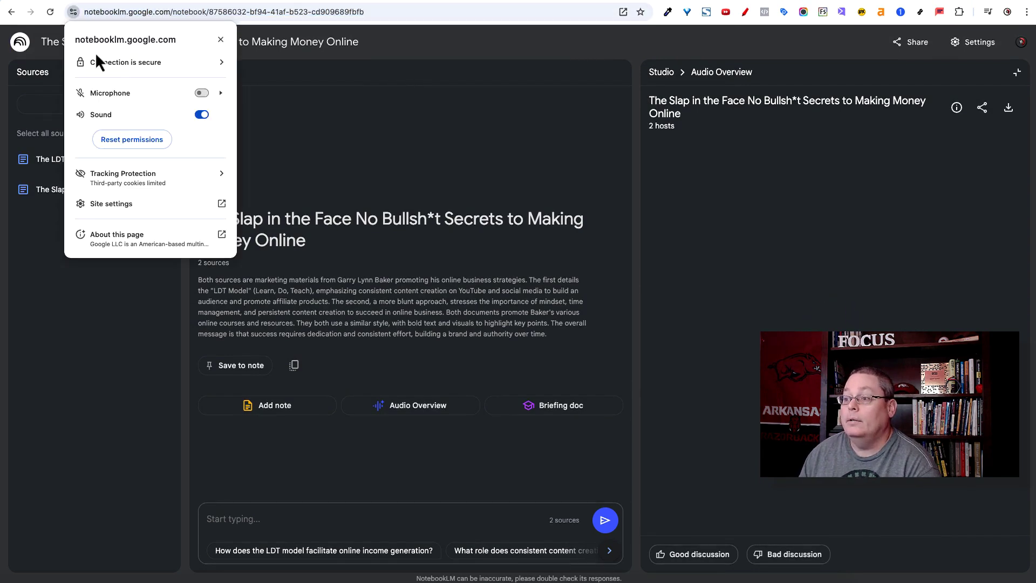
left_click(200, 93)
left_click(221, 93)
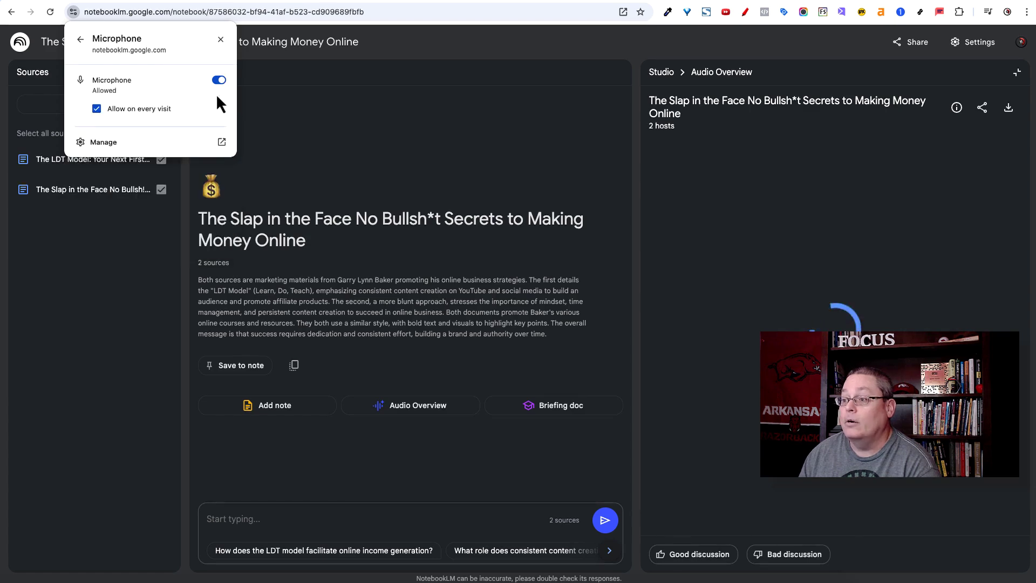
left_click(79, 38)
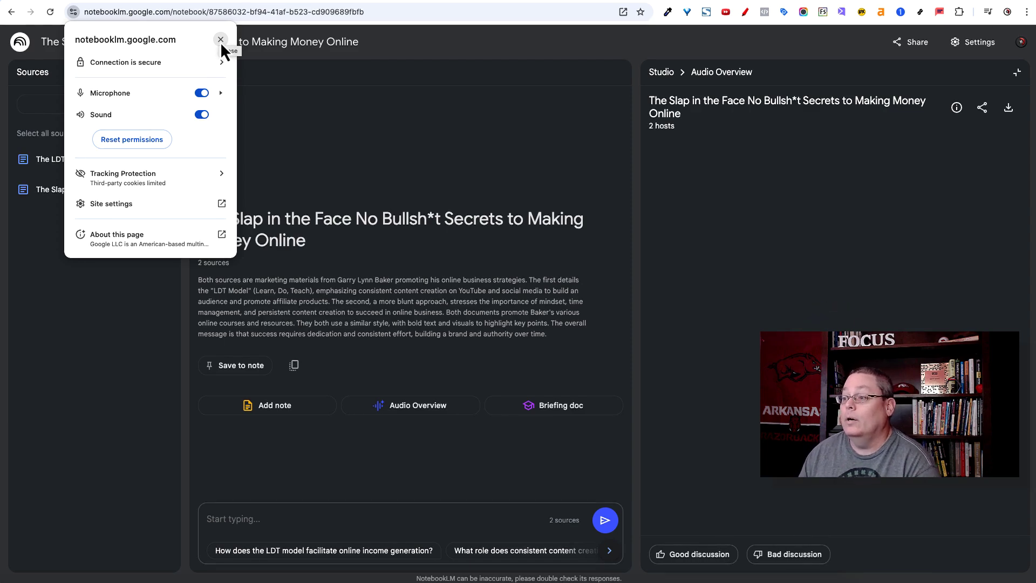
left_click(221, 42)
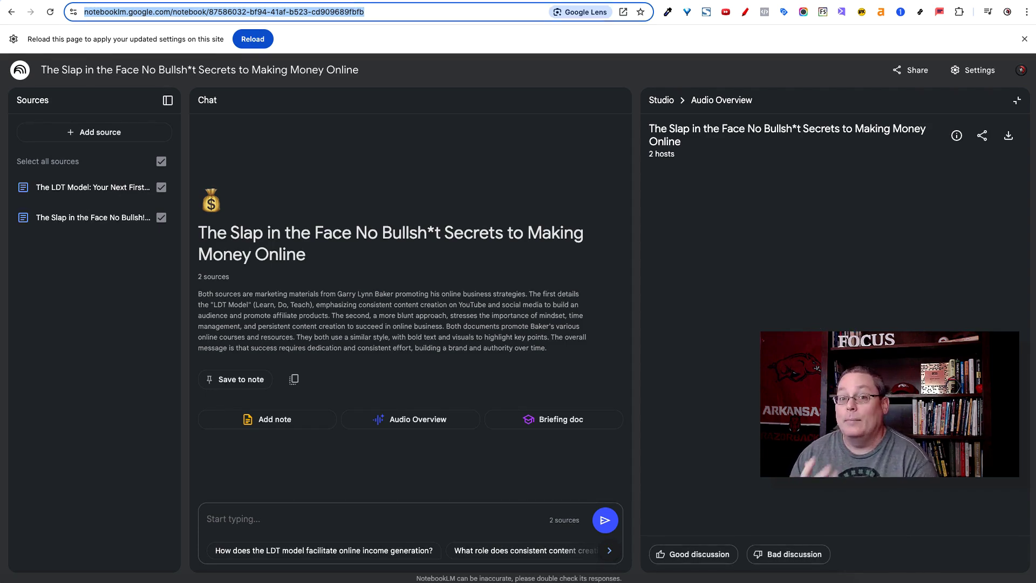
Reload NotebookLM to apply the microphone permission and load the Audio Overview conversation.
left_click(252, 40)
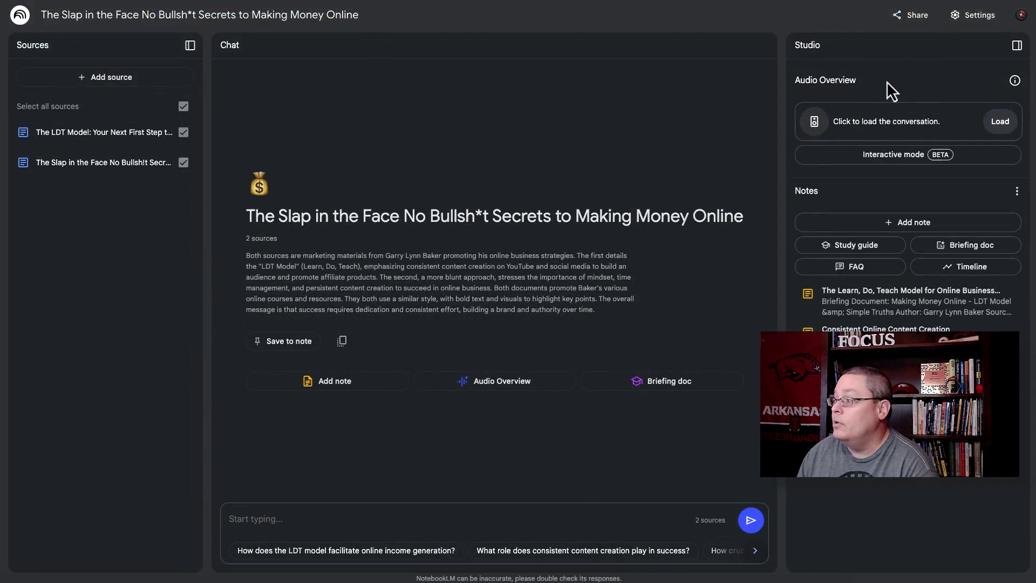
left_click(1000, 122)
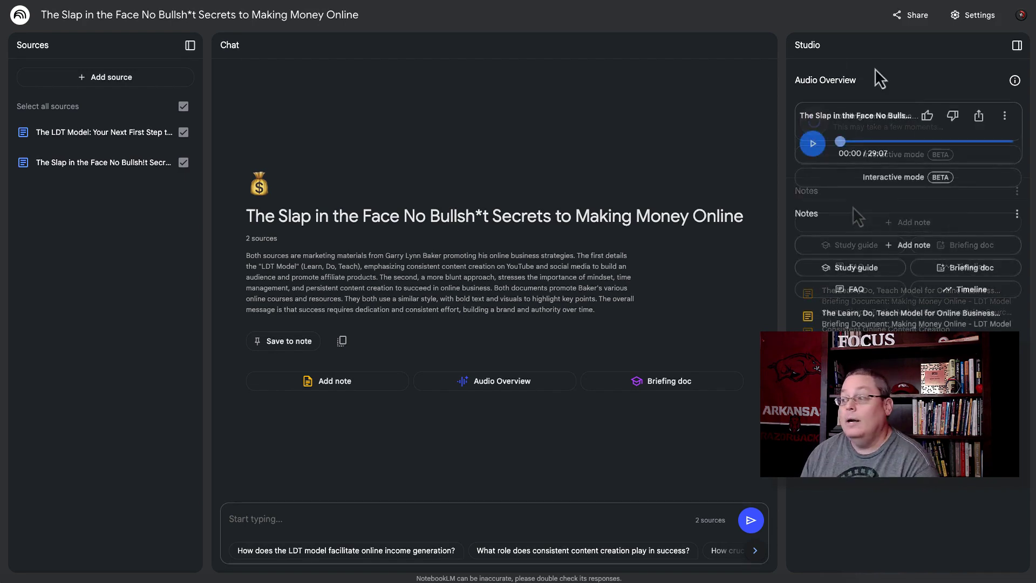
Open the conversation in interactive mode and switch the notebook to fullscreen.
left_click(883, 185)
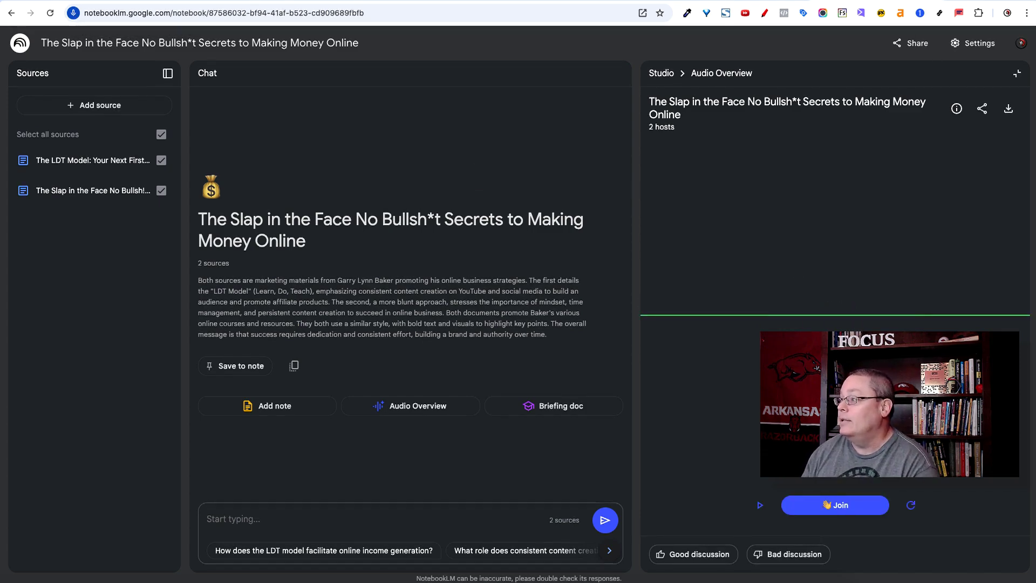
key("ctrl+super+f")
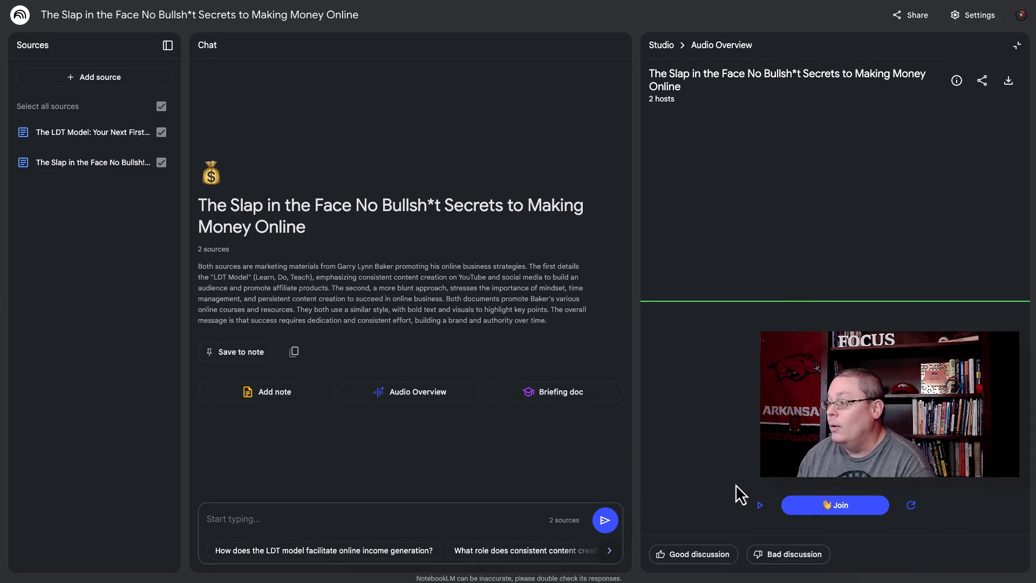
Start playing the hosts' interactive conversation.
left_click(761, 507)
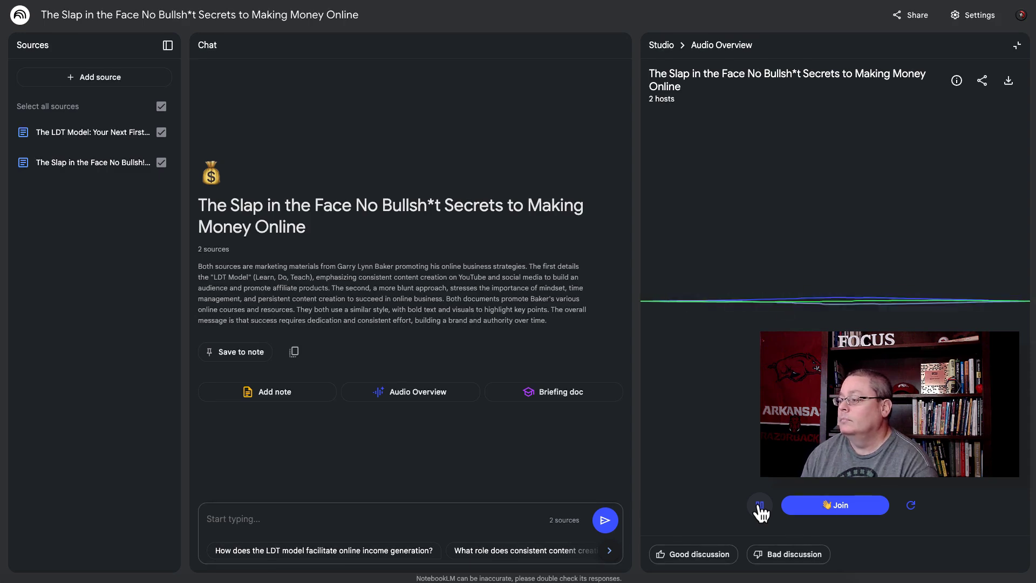
Join the hosts' conversation to speak, then let them resume.
left_click(845, 505)
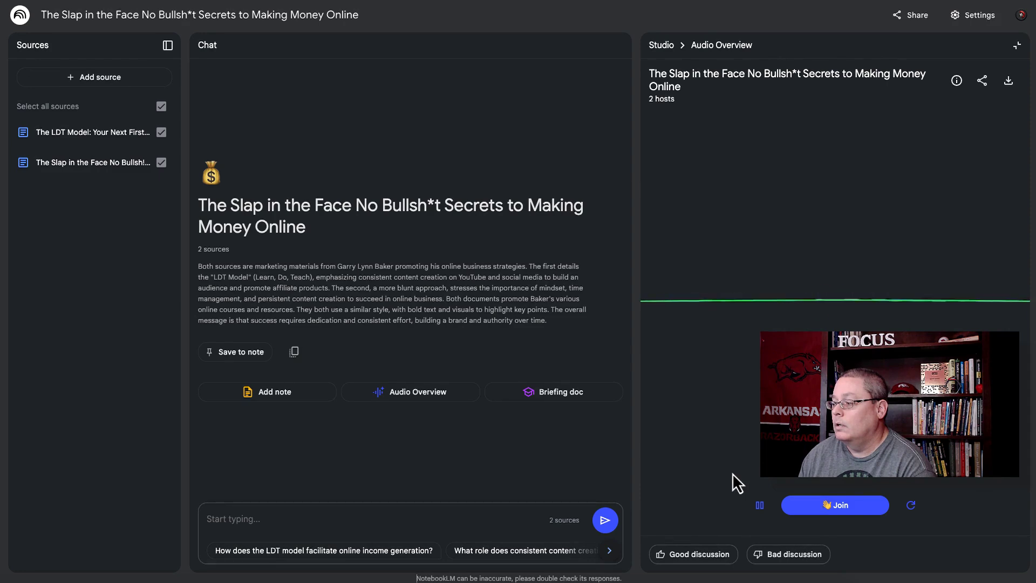
Join the conversation again to ask another spoken question.
left_click(814, 503)
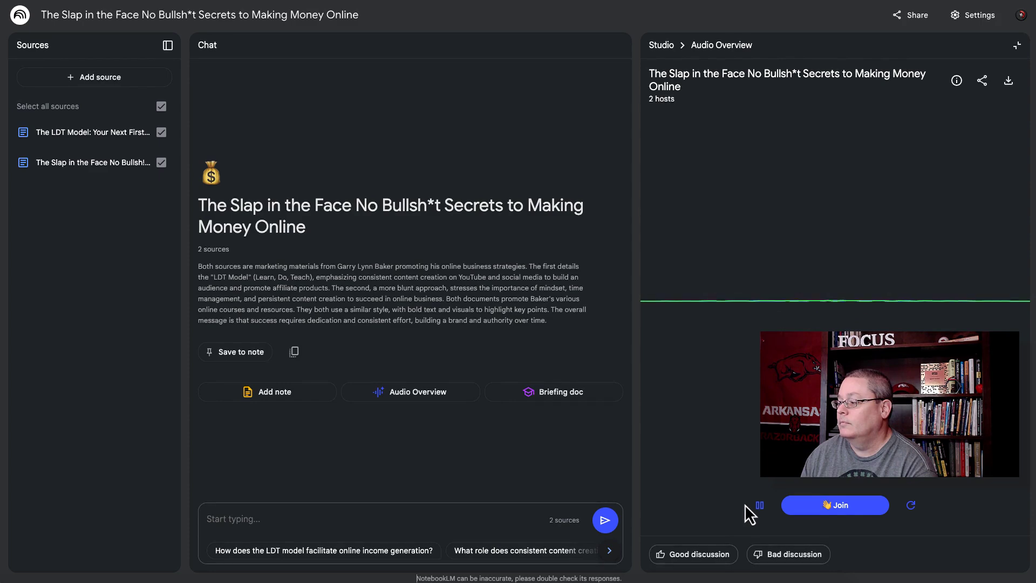
Pause the interactive conversation and return to the standard Audio Overview player.
left_click(759, 507)
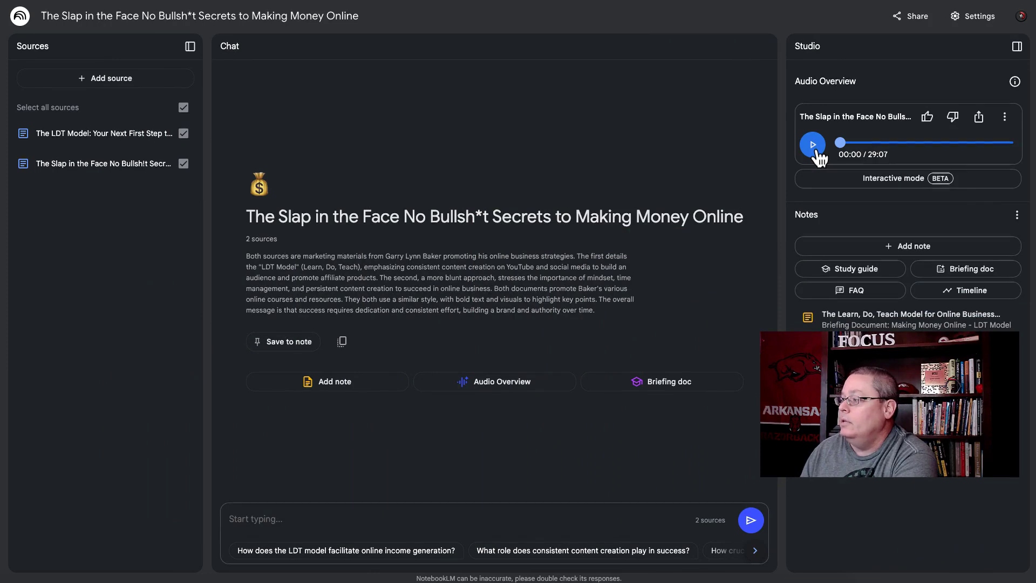
Play the 29-minute regular Audio Overview from the start in the Studio panel.
left_click(816, 149)
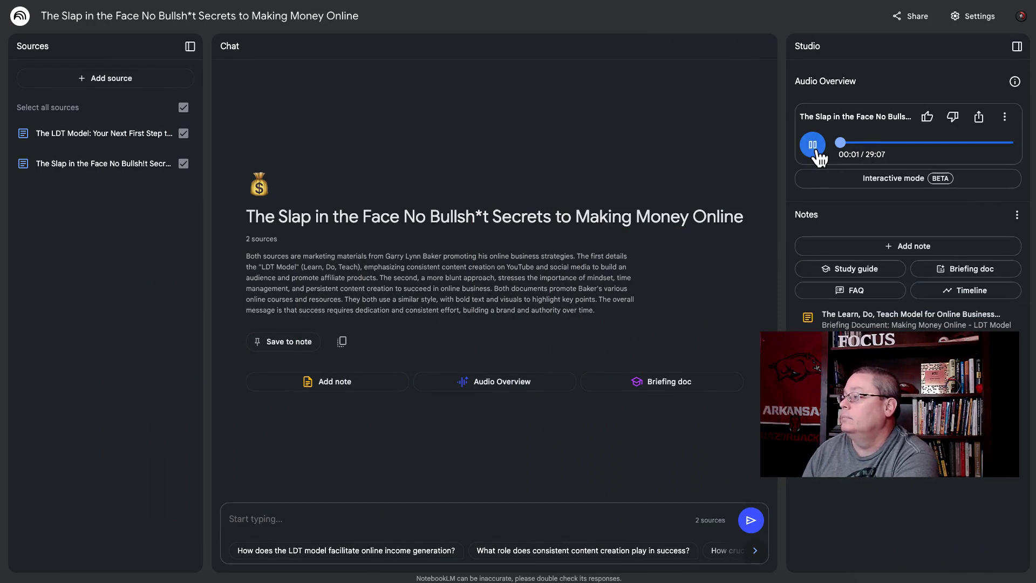